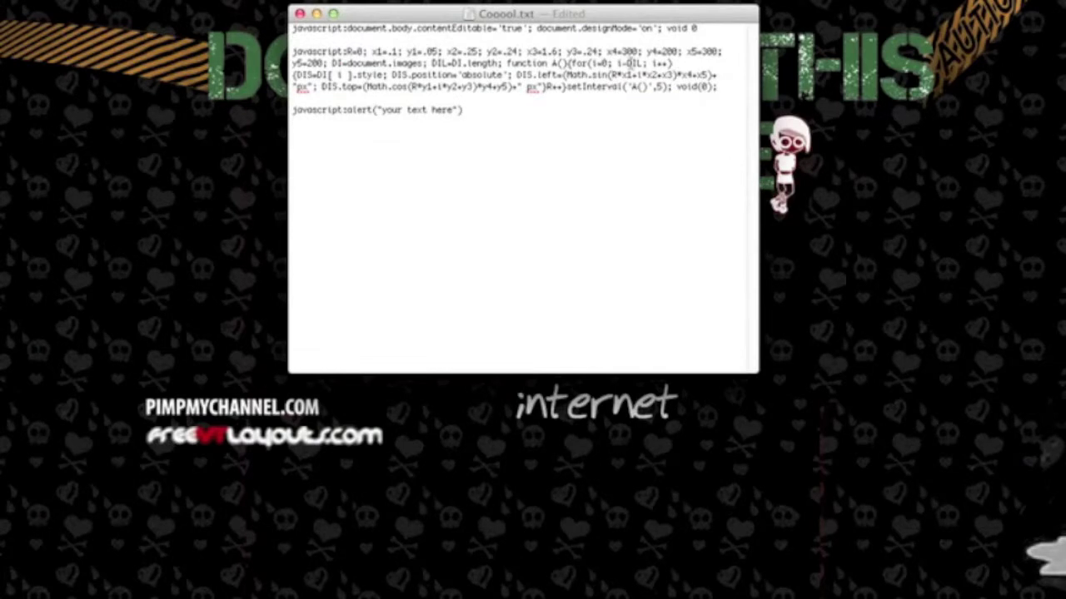
Step: Select the javascript:alert bookmarklet line in the TextEdit note, then bring Safari forward
drag(625, 28, 466, 28)
click(625, 100)
drag(465, 109, 275, 107)
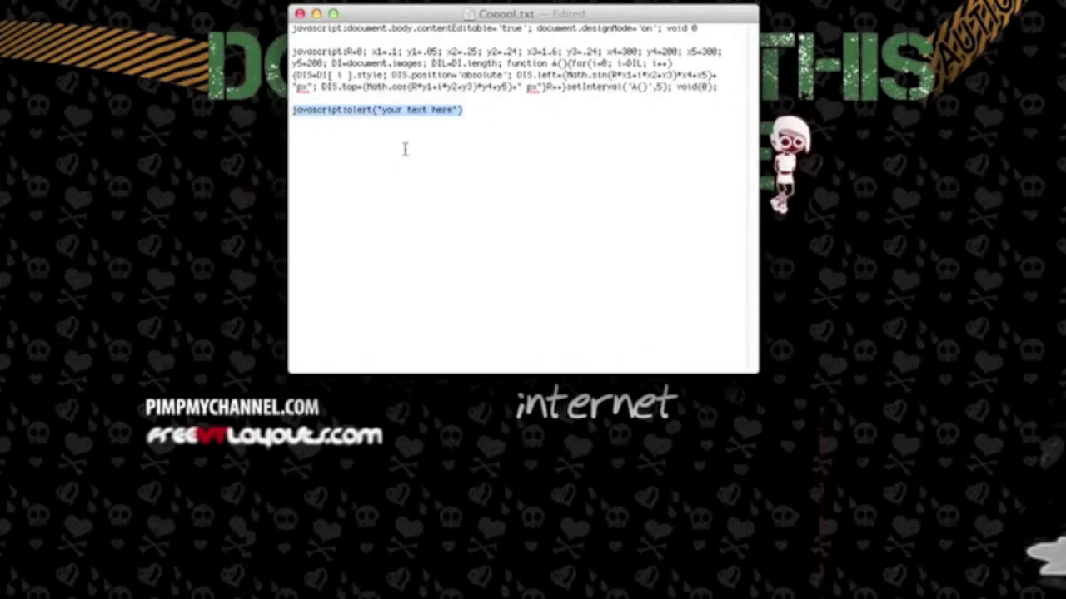
key(super+Tab)
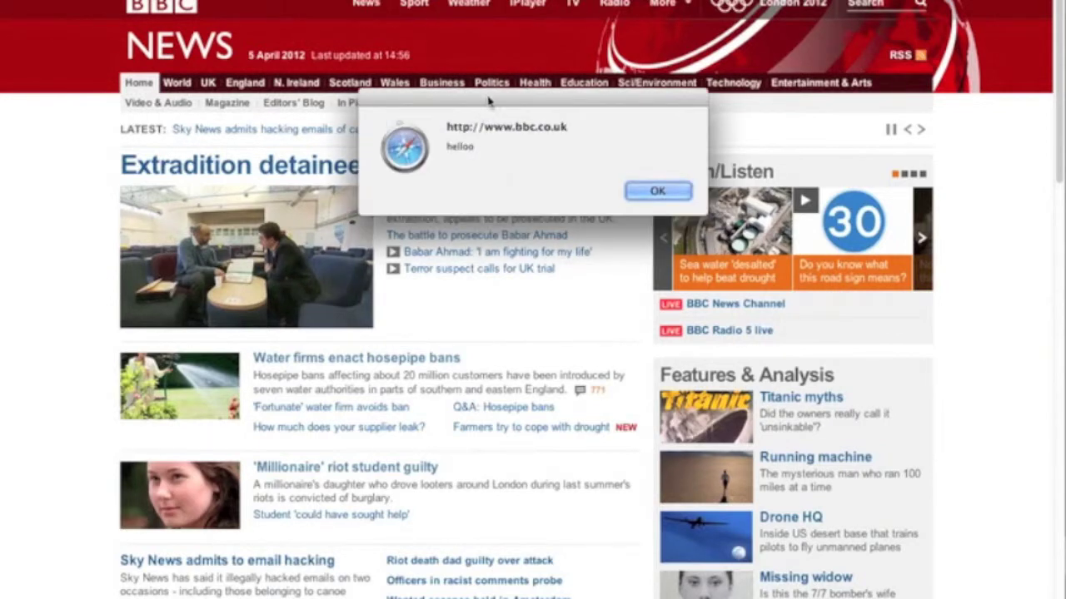
Step: Nudge the 'helloo' alert lower on the BBC News page and dismiss it with OK
drag(487, 101, 486, 134)
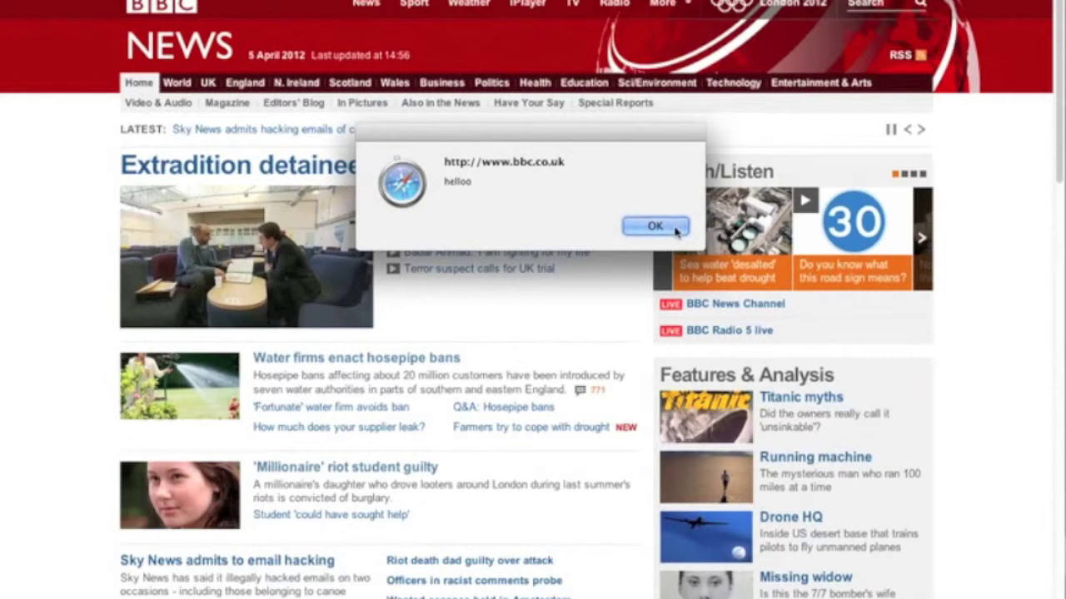
click(654, 226)
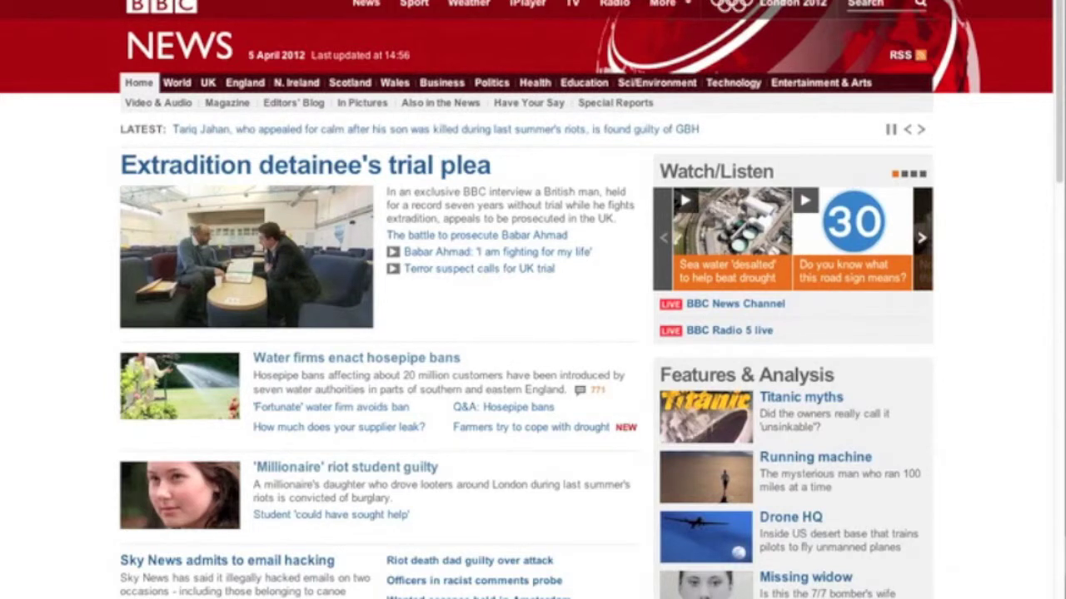
Step: Minimize Safari and select the image-swirling javascript block in the TextEdit note
key(super+m)
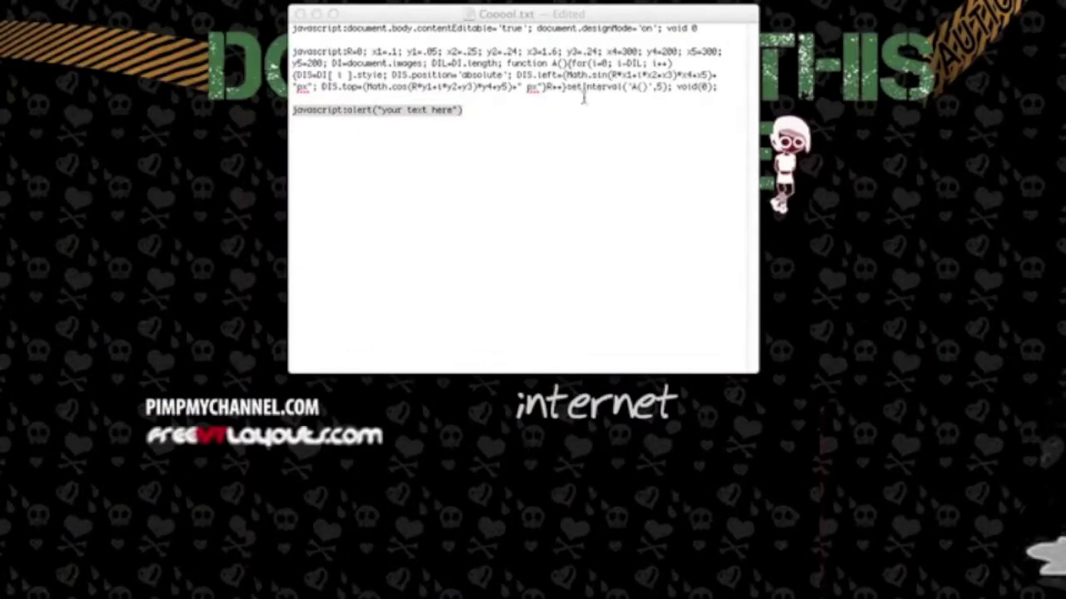
click(589, 86)
drag(718, 86, 293, 51)
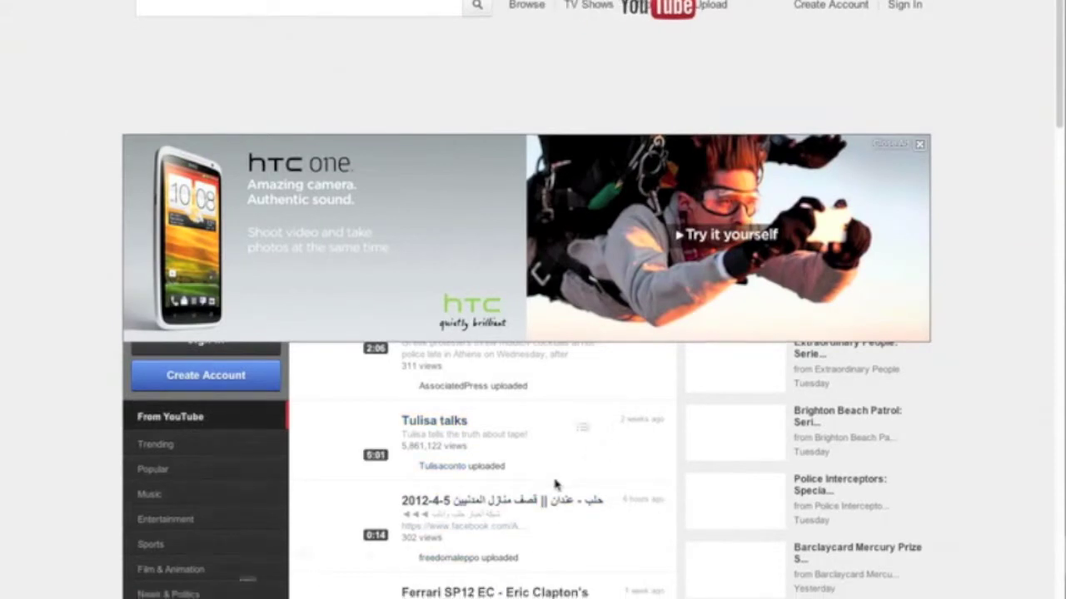
scroll(556, 484, down, 2)
scroll(556, 484, up, 2)
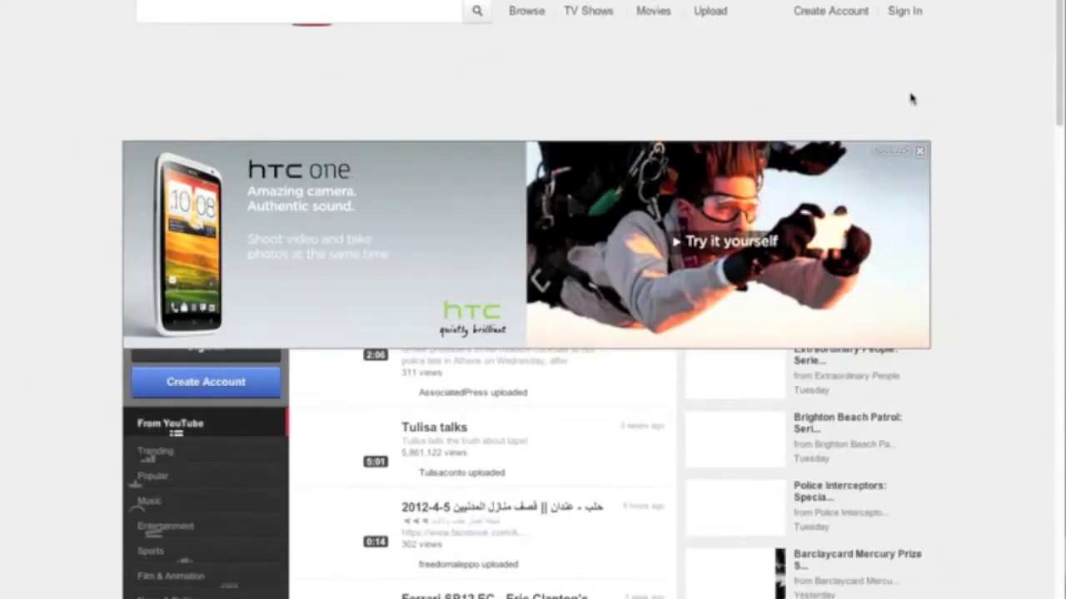
Step: Close the HTC ad banner so the full YouTube video list shows
click(899, 154)
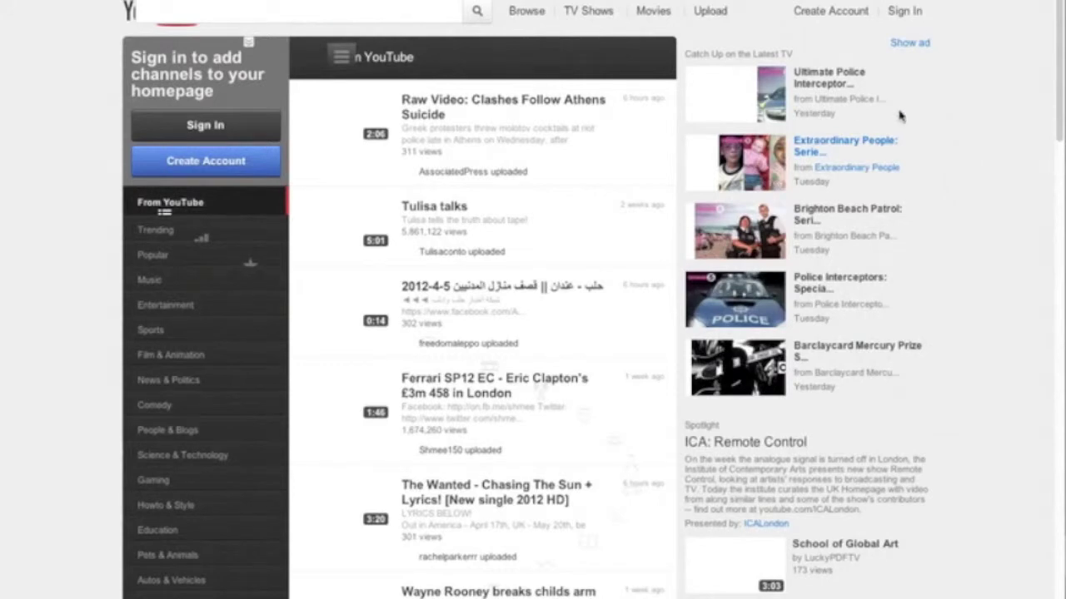
scroll(500, 250, down, 2)
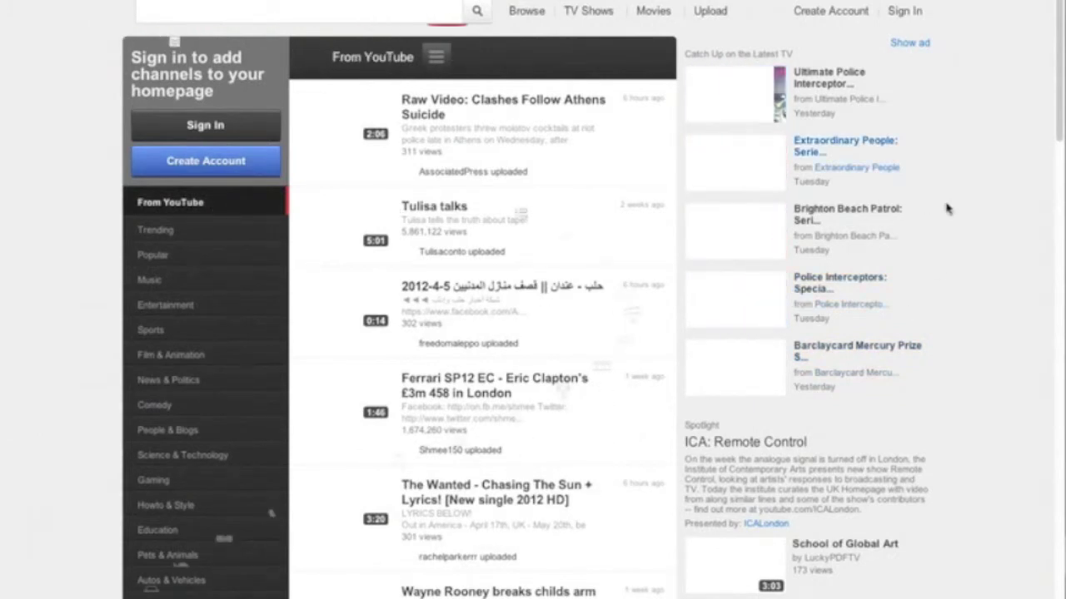
Step: Reload the swirling YouTube homepage using Reload Page from the context menu
right_click(905, 190)
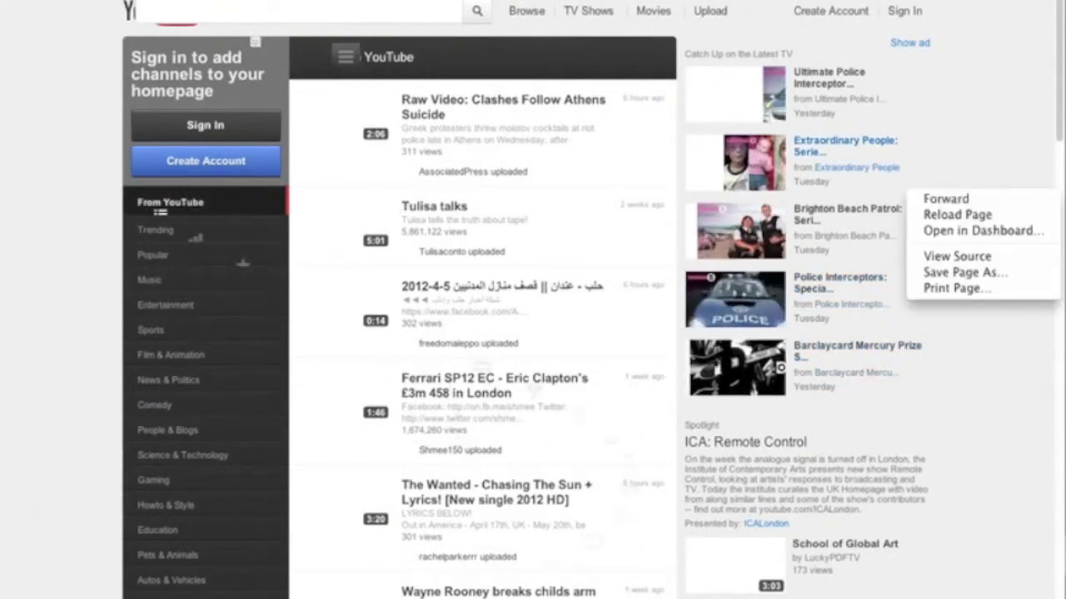
click(956, 215)
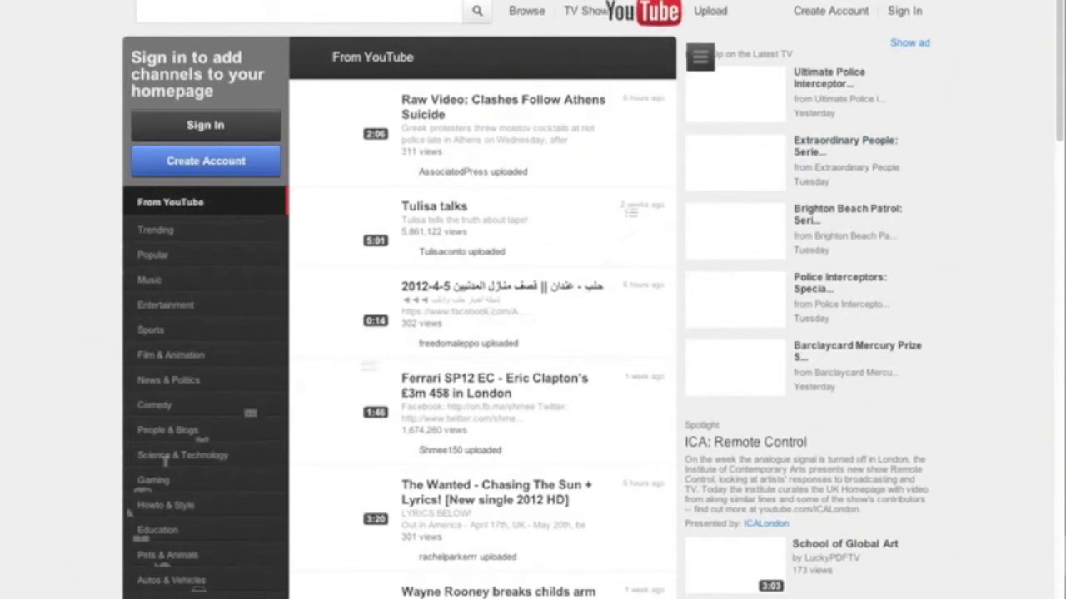